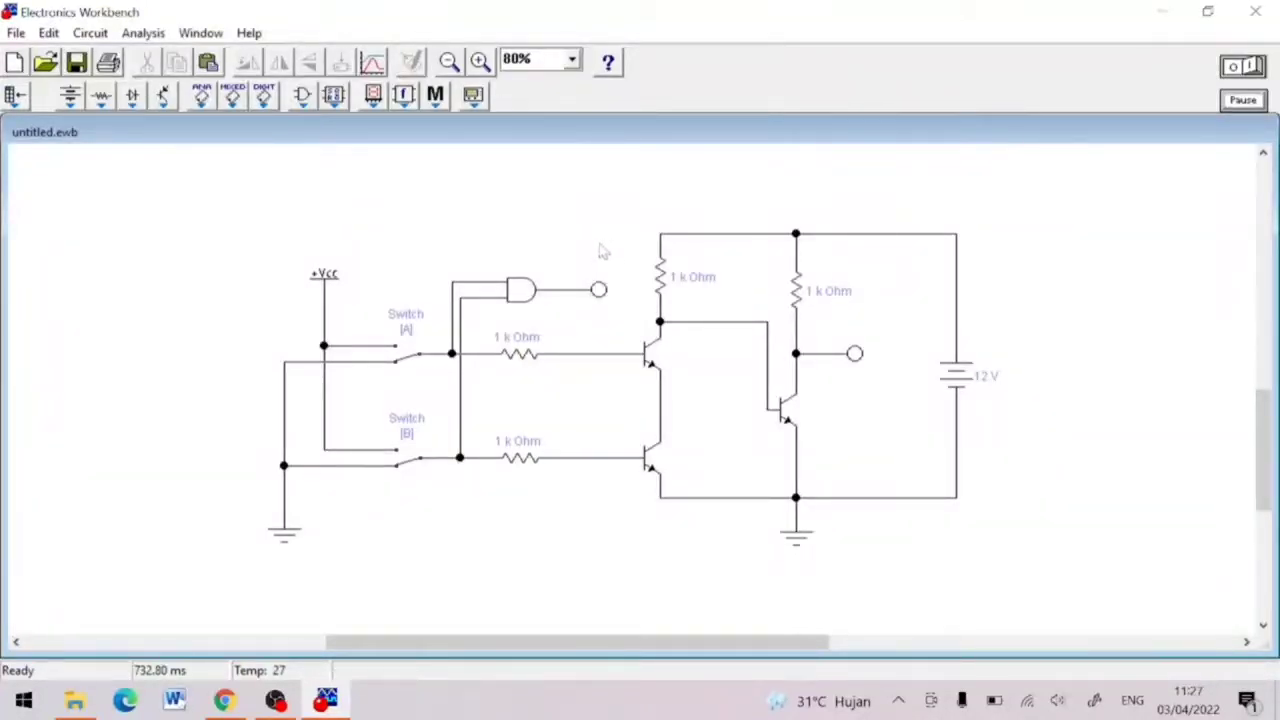
# Run the AND gate circuit simulation and toggle switches A and B to test both outputs.
pyautogui.click(1243, 66)
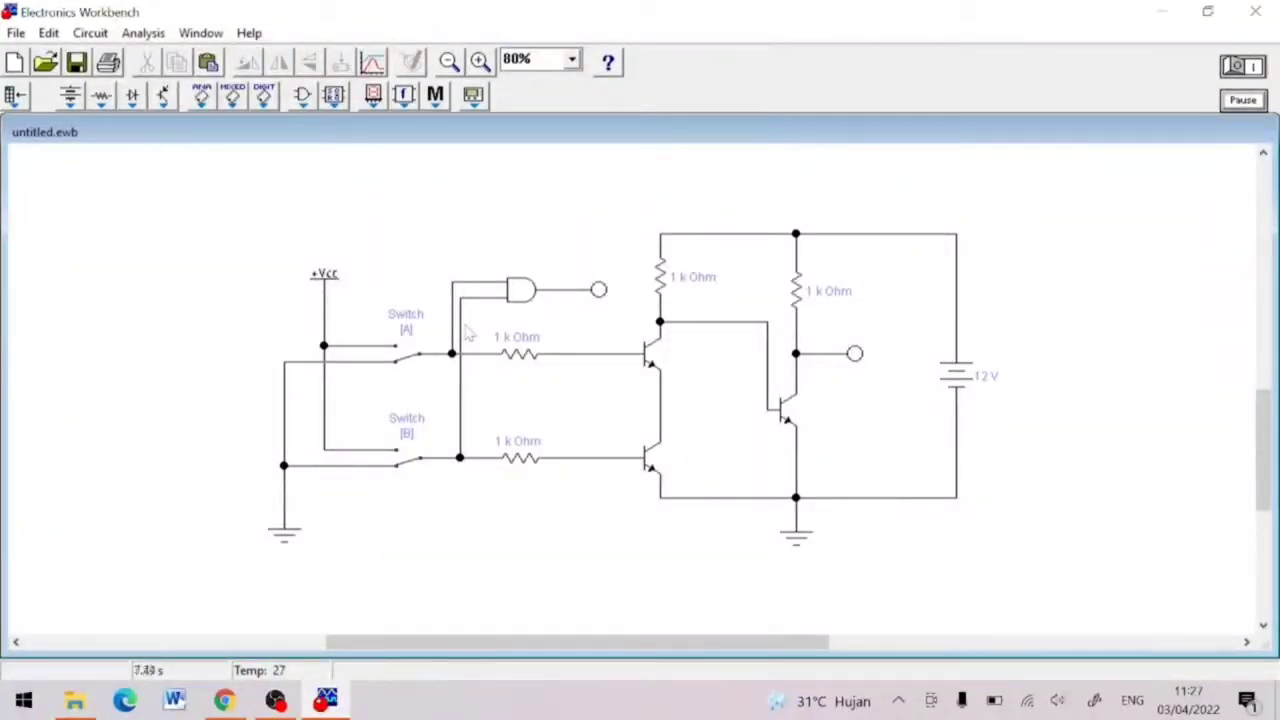
pyautogui.press('a')
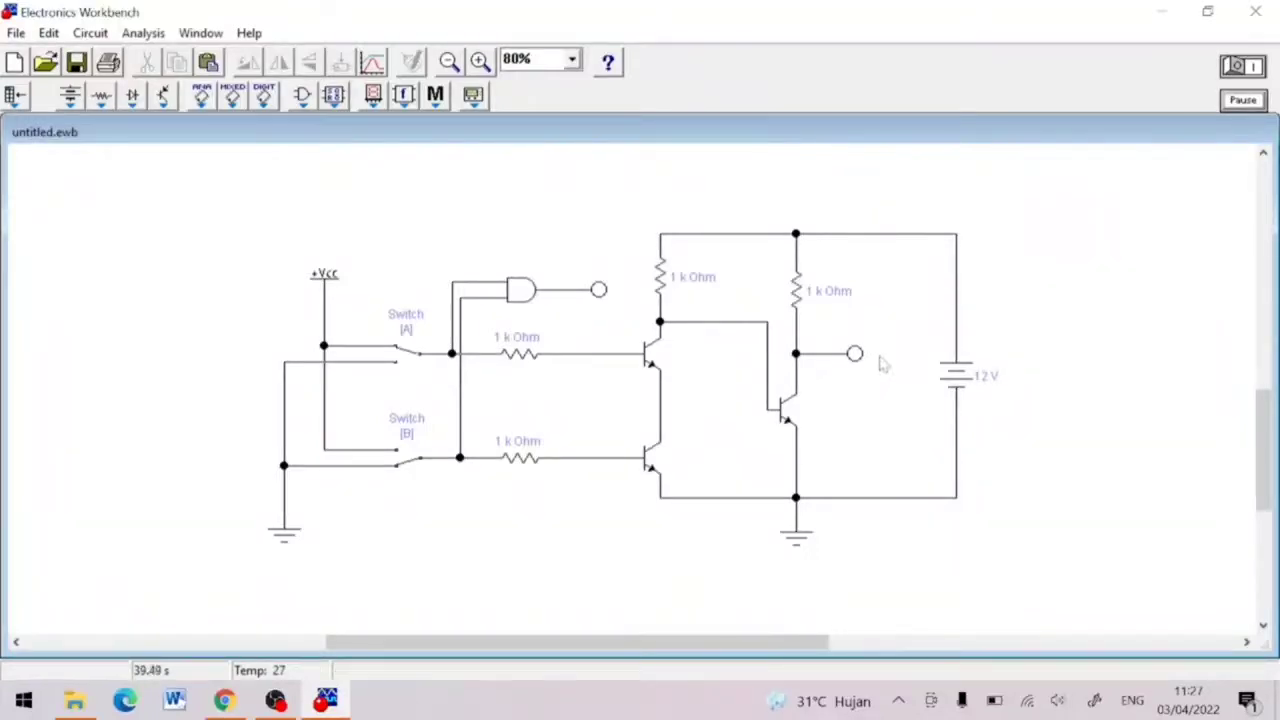
pyautogui.click(410, 358)
pyautogui.press('b')
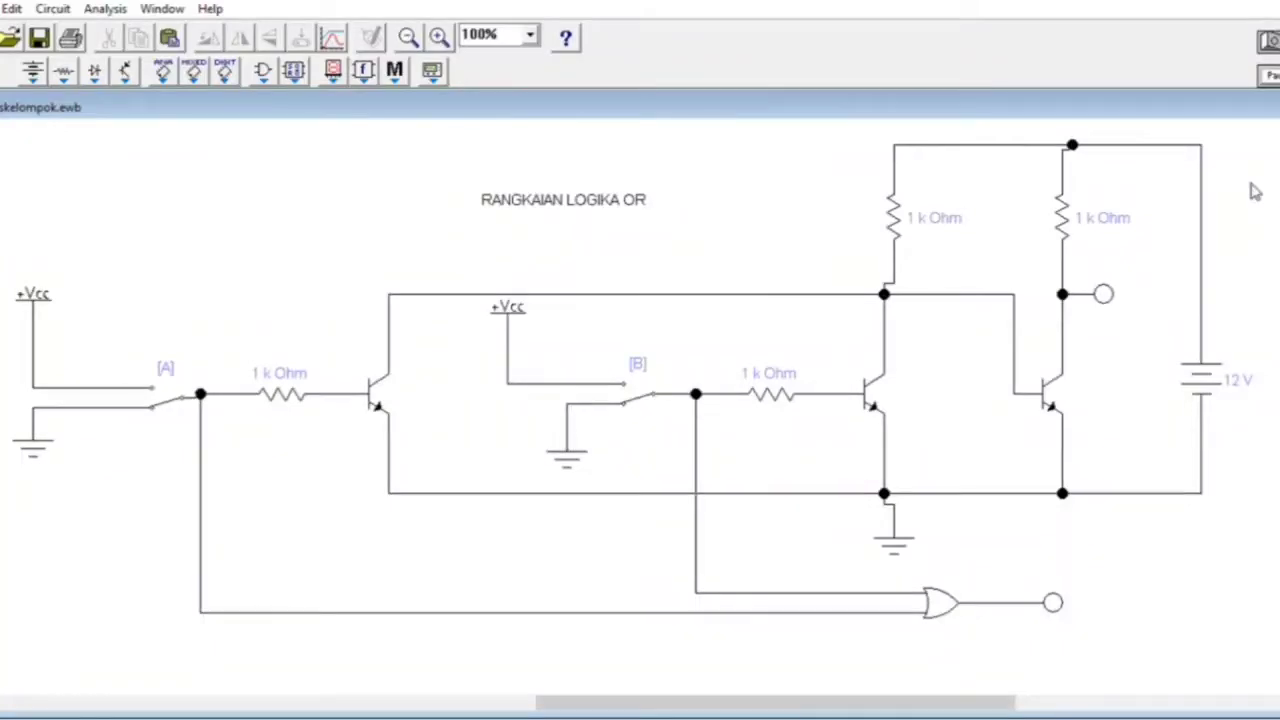
# Align switch A with its supply and ground wires in the OR circuit, and select switch B for inspection.
pyautogui.click(174, 394)
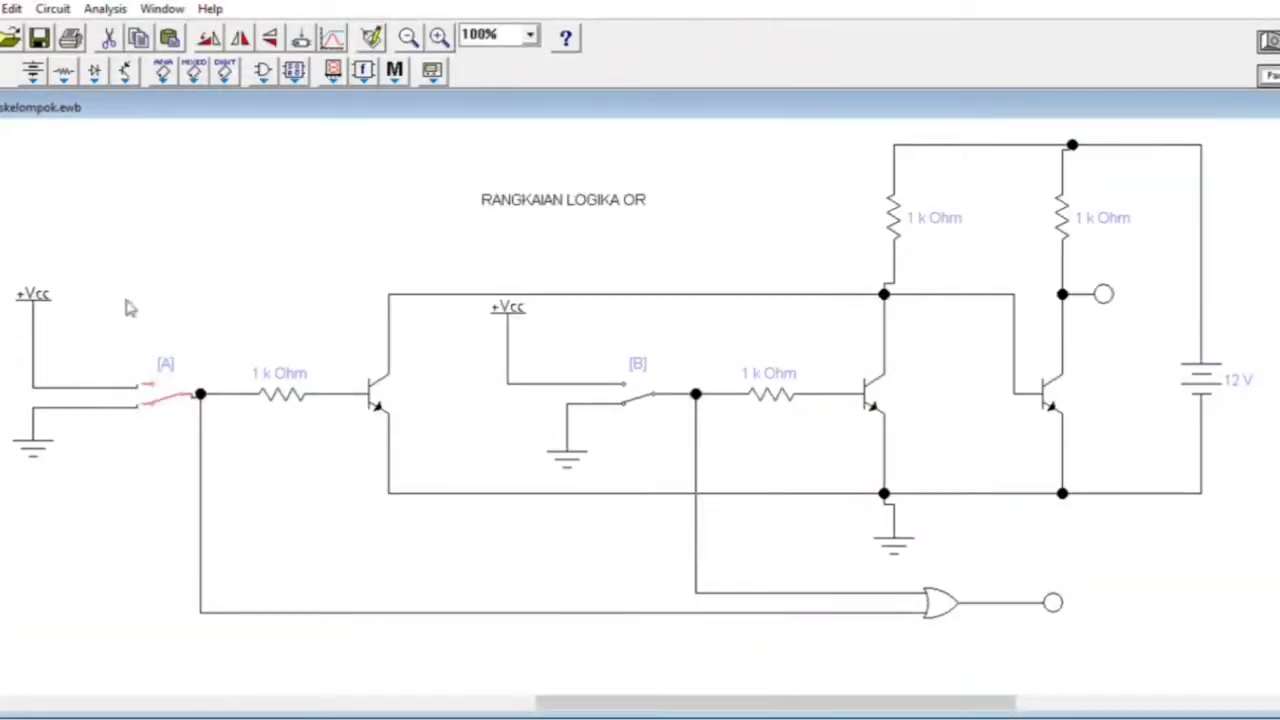
pyautogui.moveTo(117, 305); pyautogui.dragTo(177, 399)
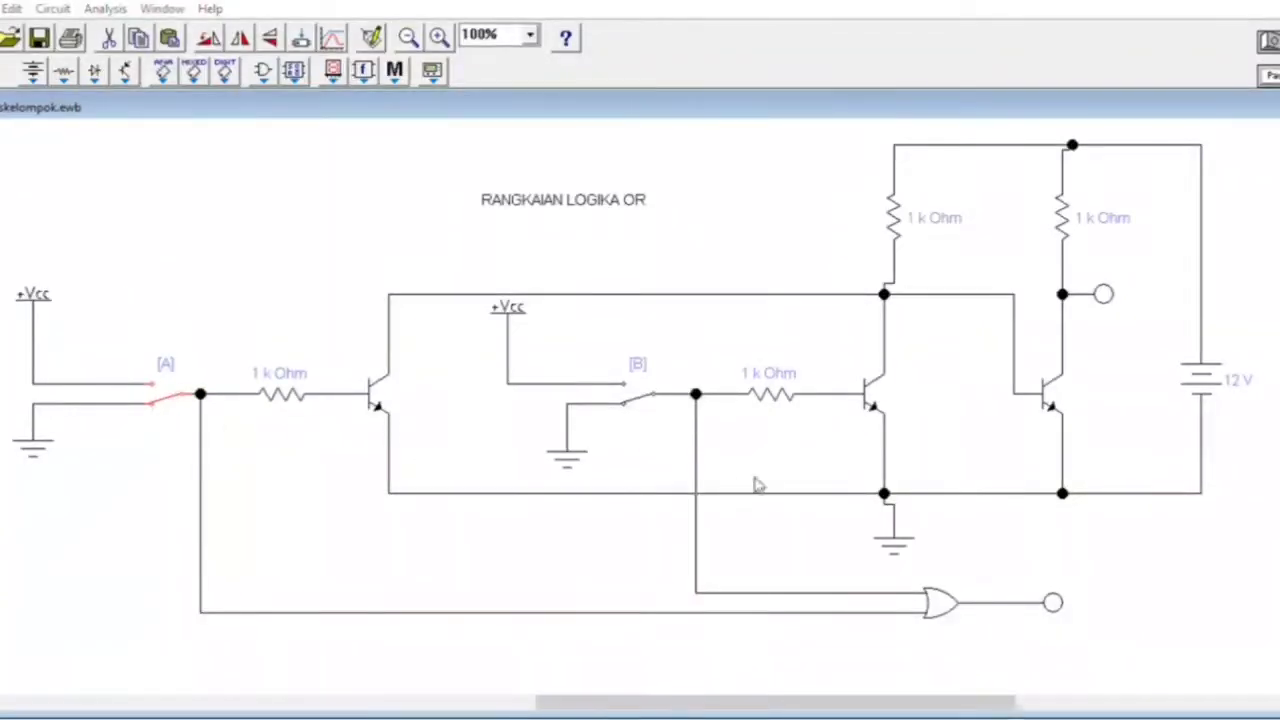
pyautogui.click(647, 387)
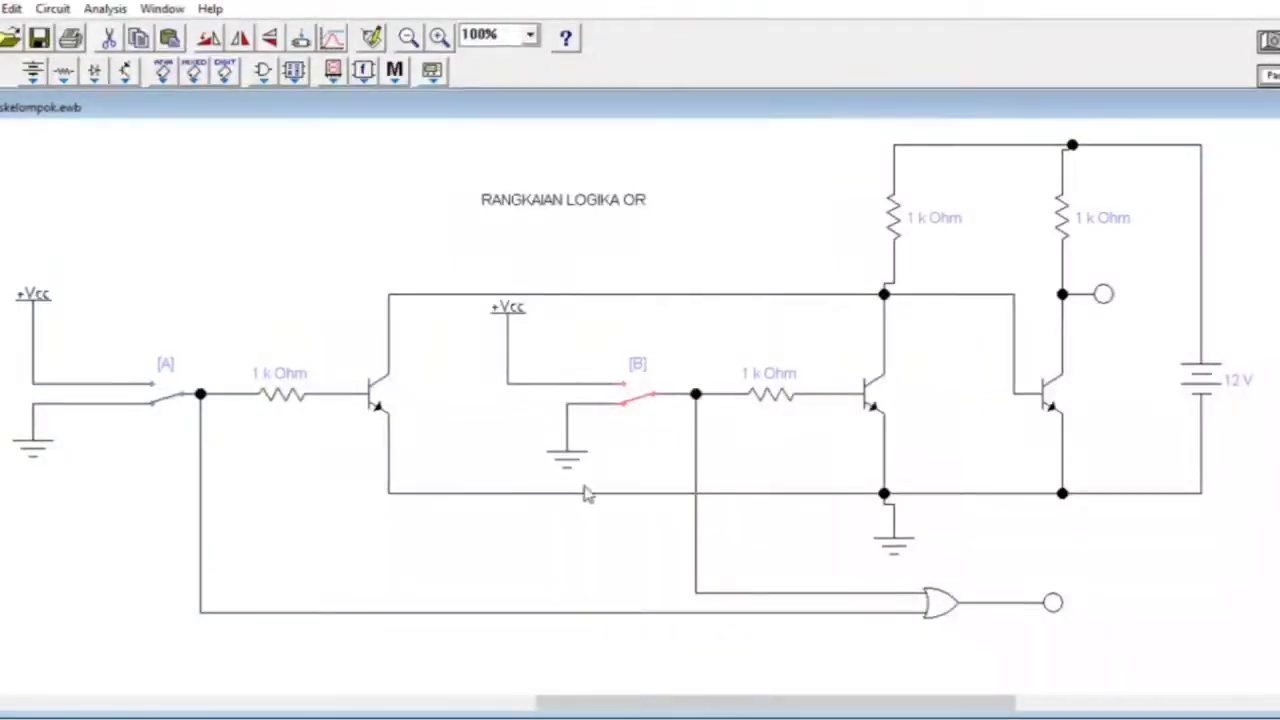
pyautogui.click(568, 530)
# Select both output probes in the OR circuit and shift the transistor stage's probe slightly away from its junction.
pyautogui.moveTo(1026, 542); pyautogui.dragTo(1104, 622)
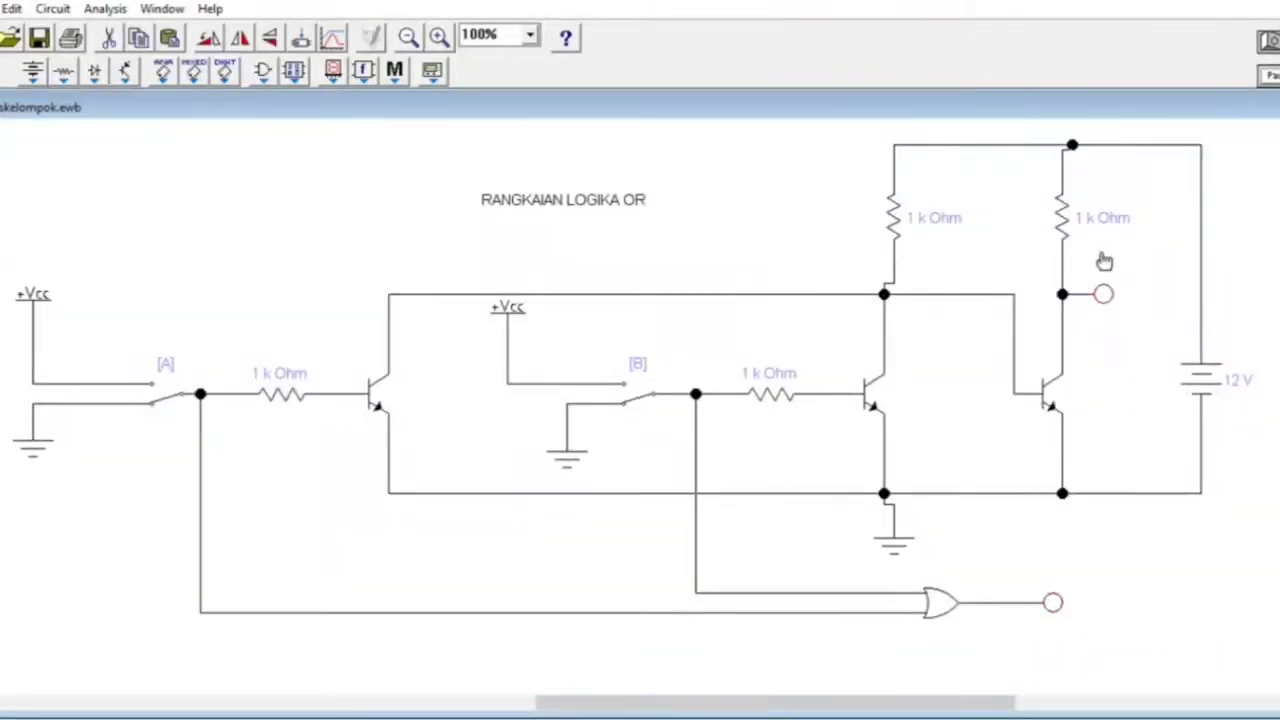
pyautogui.moveTo(1106, 262)
pyautogui.mouseDown()
pyautogui.moveTo(1126, 309)
pyautogui.moveTo(1120, 271)
pyautogui.mouseUp()
pyautogui.moveTo(1130, 391); pyautogui.dragTo(1155, 272)
# Test the OR circuit with switch A grounded and switch B connected to +Vcc.
pyautogui.click(168, 390)
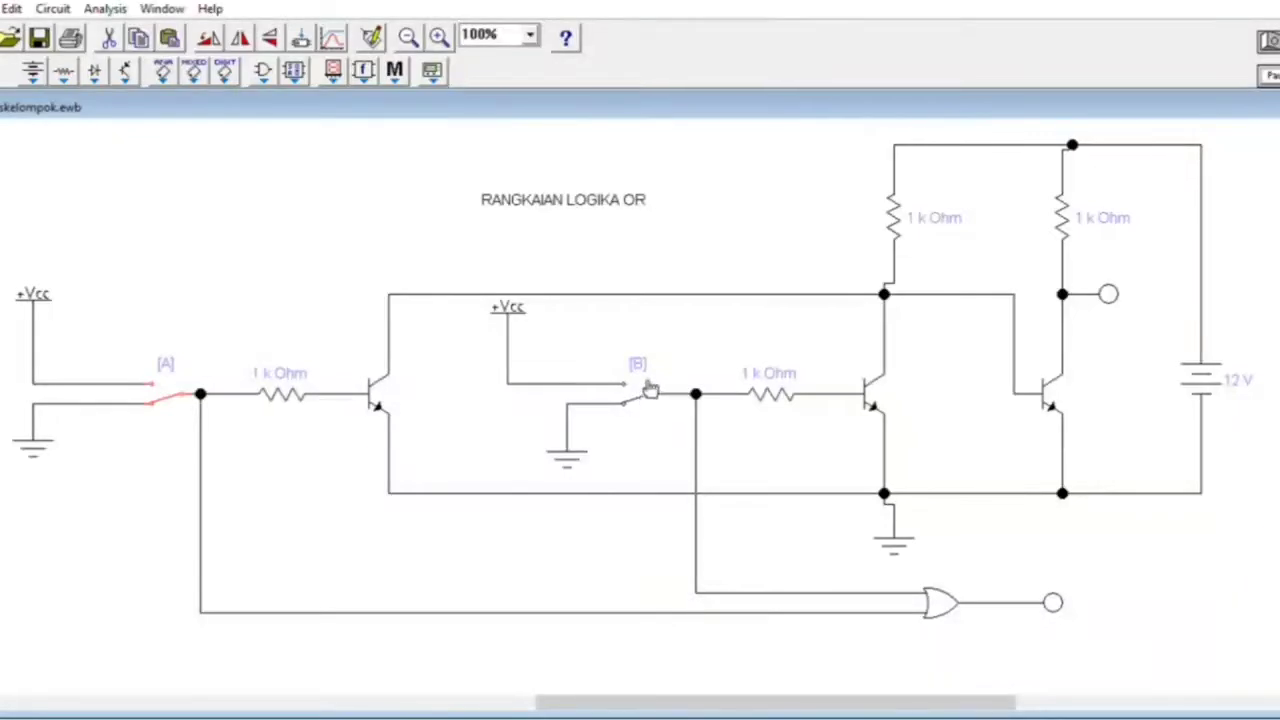
pyautogui.click(649, 393)
pyautogui.press('b')
pyautogui.click(645, 436)
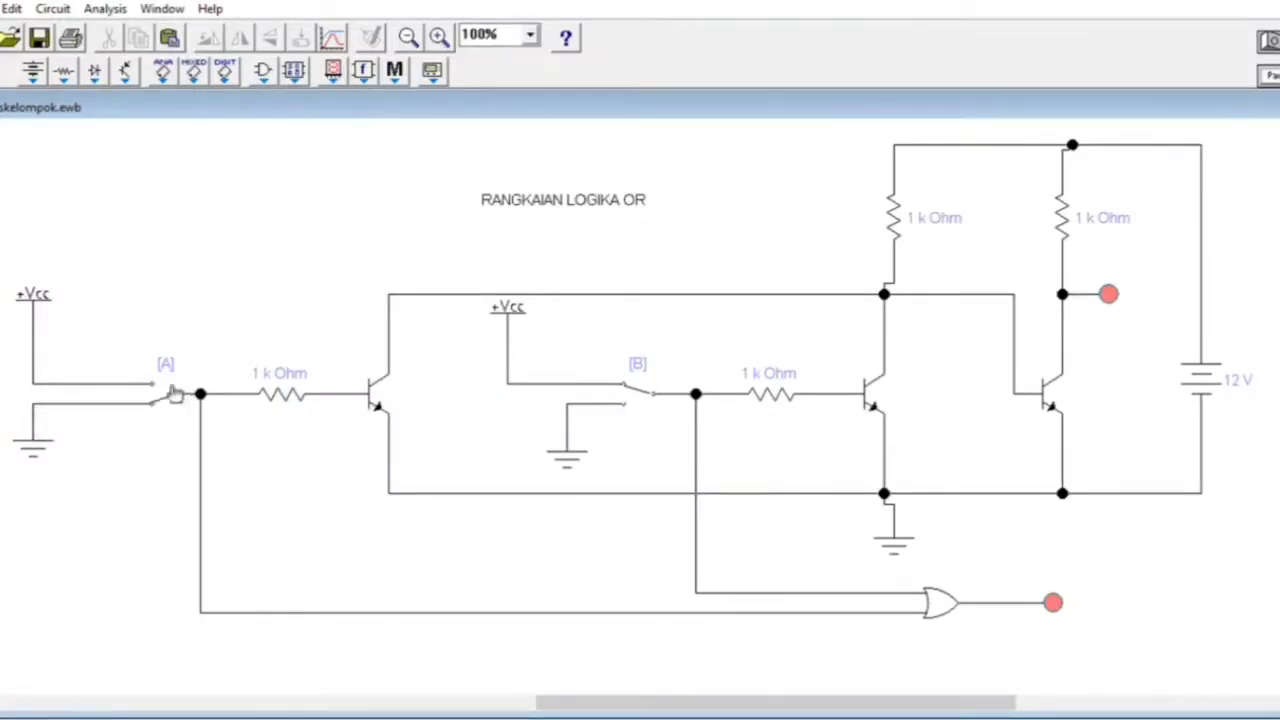
# Test the OR circuit with switch A connected to +Vcc and switch B grounded.
pyautogui.click(173, 393)
pyautogui.click(648, 386)
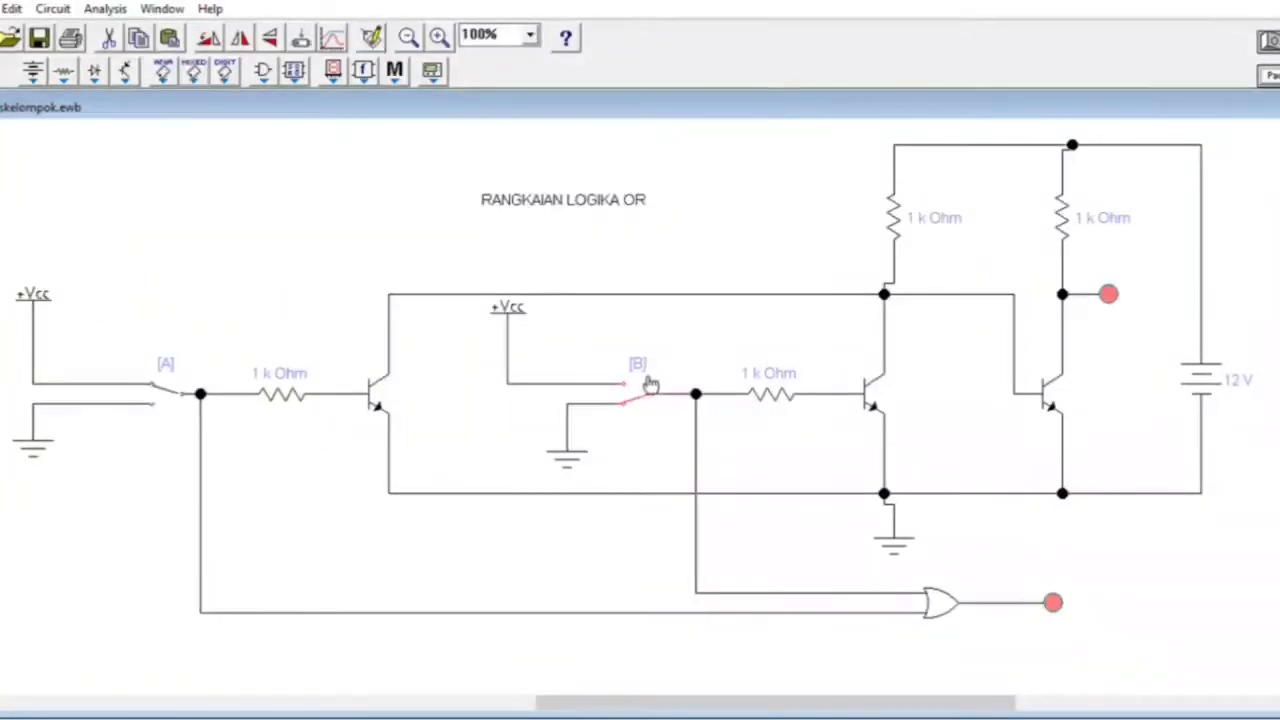
pyautogui.click(643, 537)
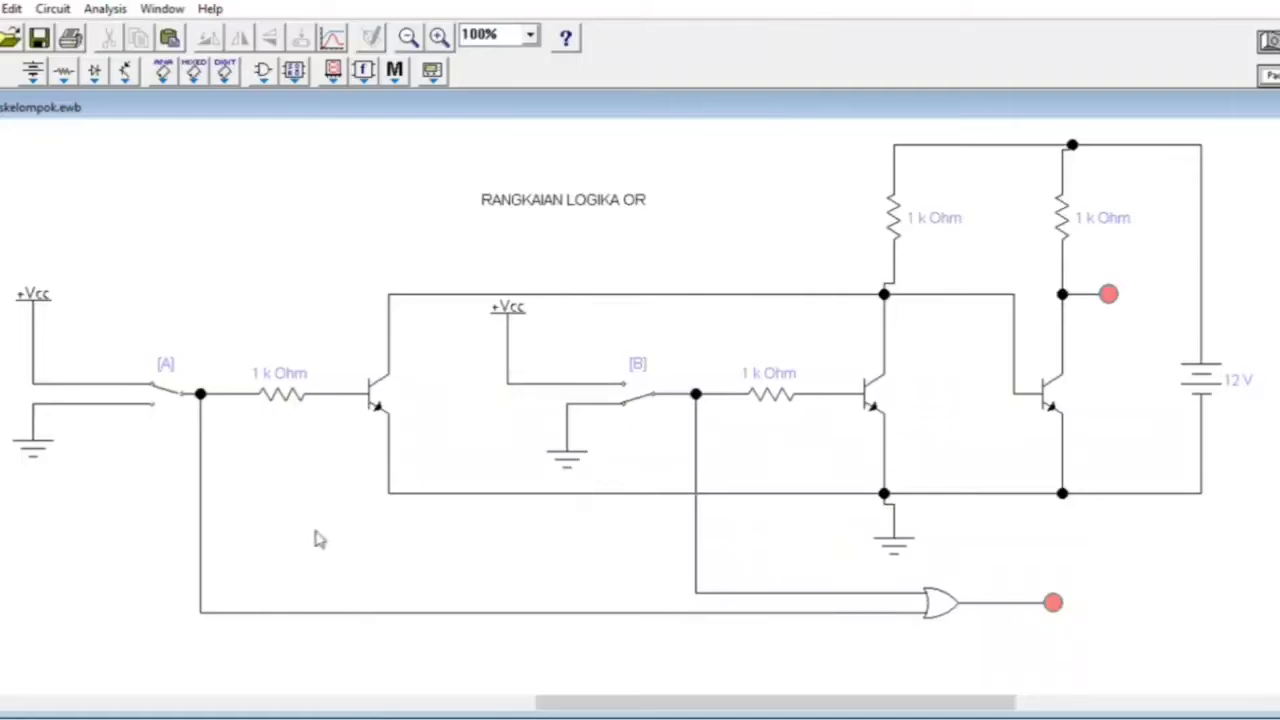
pyautogui.click(168, 391)
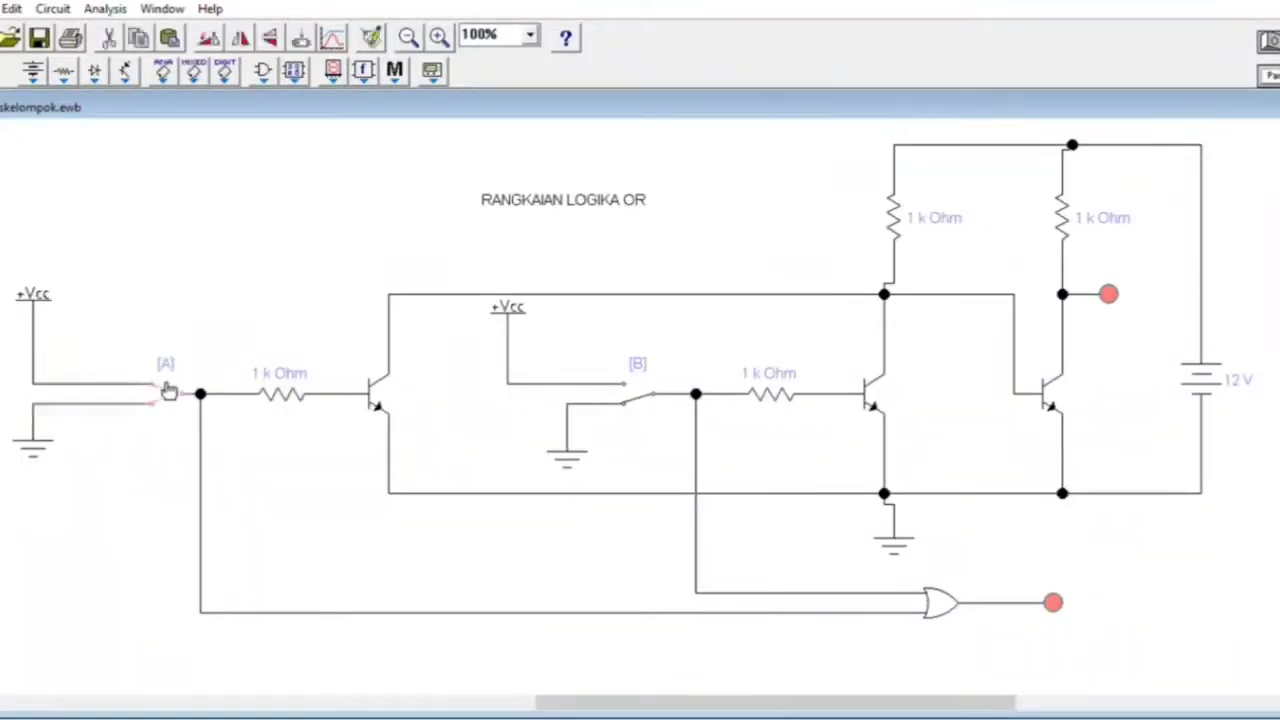
pyautogui.click(171, 463)
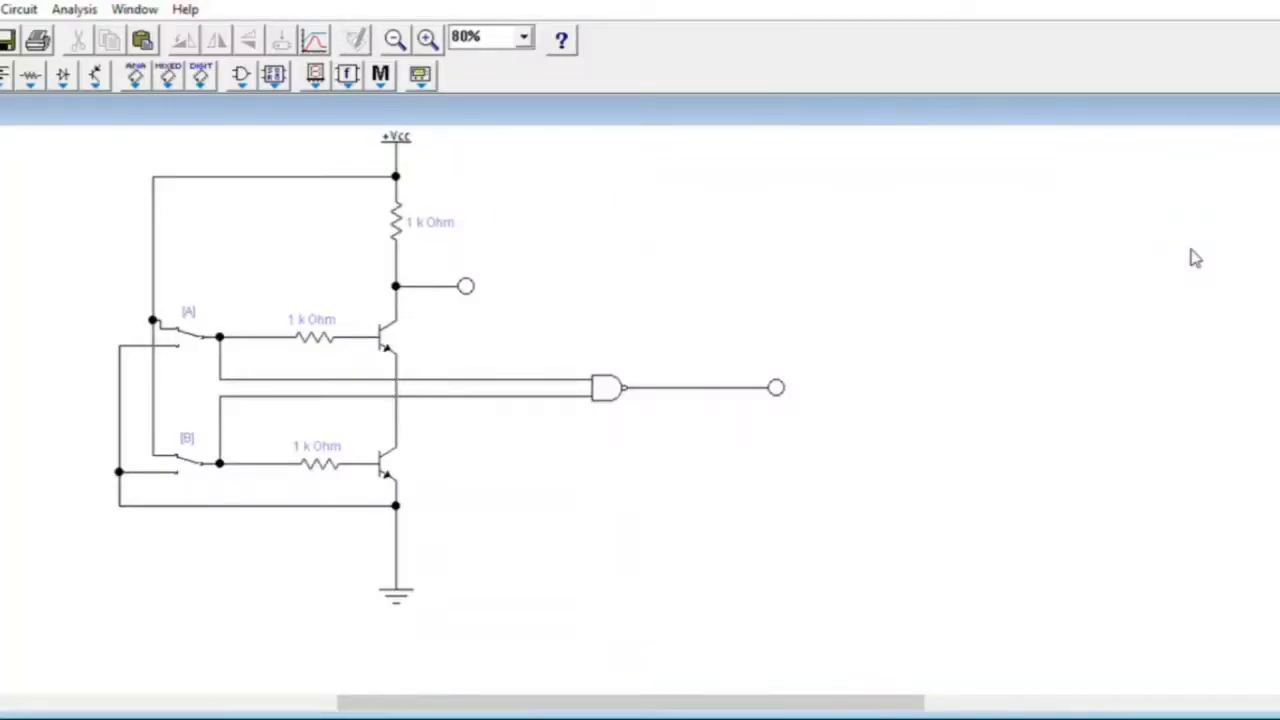
# Toggle switches A and B in the NAND circuit to test the transistor and gate outputs.
pyautogui.moveTo(1192, 271); pyautogui.dragTo(672, 300)
pyautogui.click(207, 330)
pyautogui.press('a')
pyautogui.press('b')
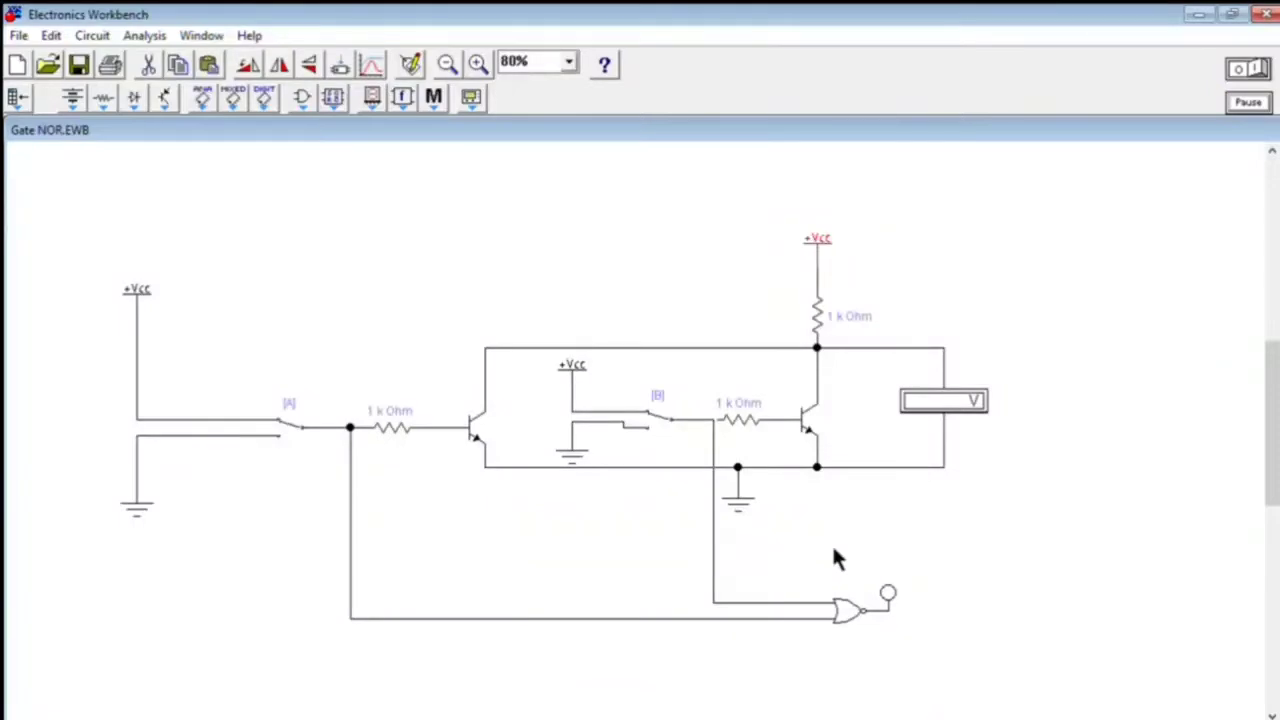
pyautogui.click(301, 97)
pyautogui.click(262, 160)
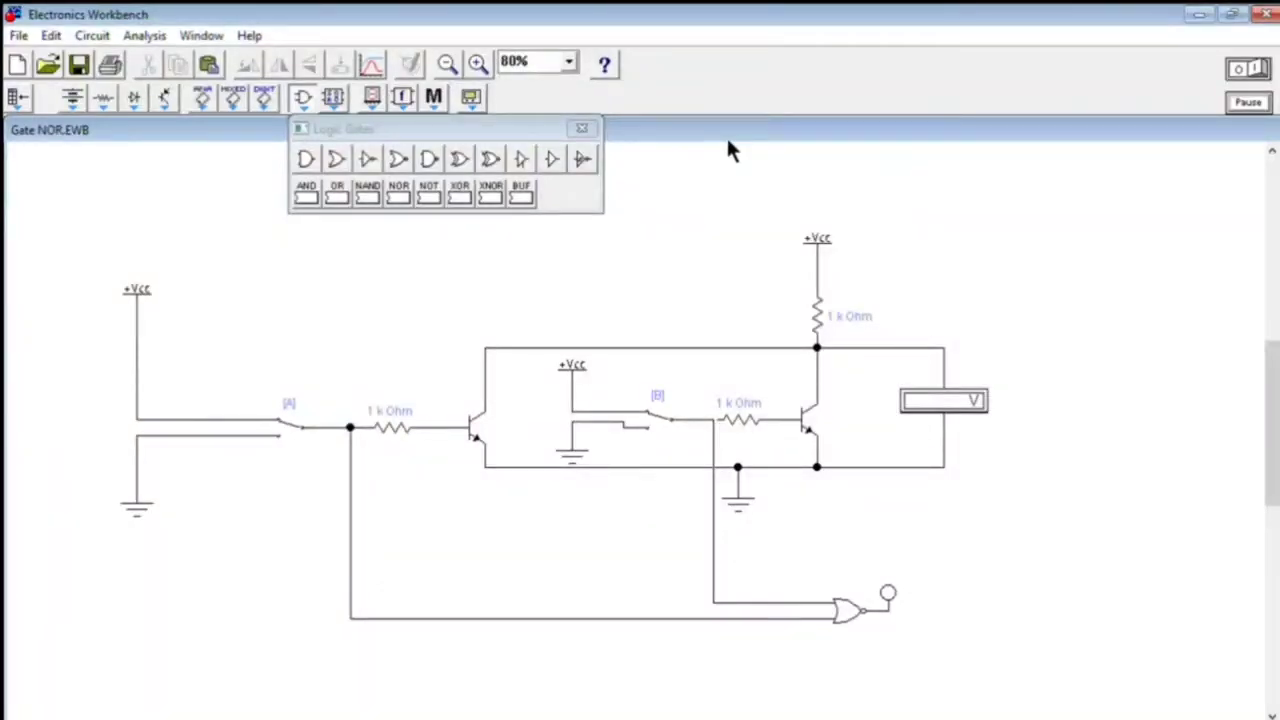
pyautogui.click(582, 128)
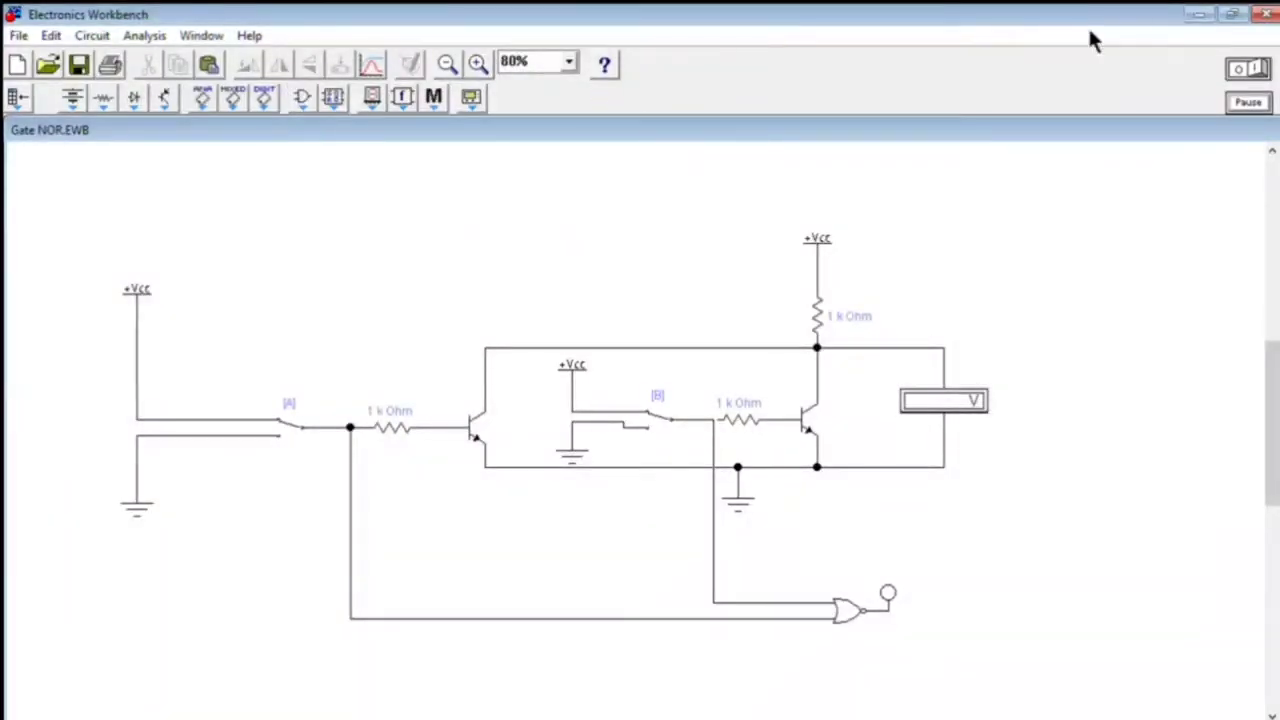
# Run the NOR circuit simulation and toggle switches A and B through their input combinations, ending with both grounded.
pyautogui.hotkey('ctrl', 'g')
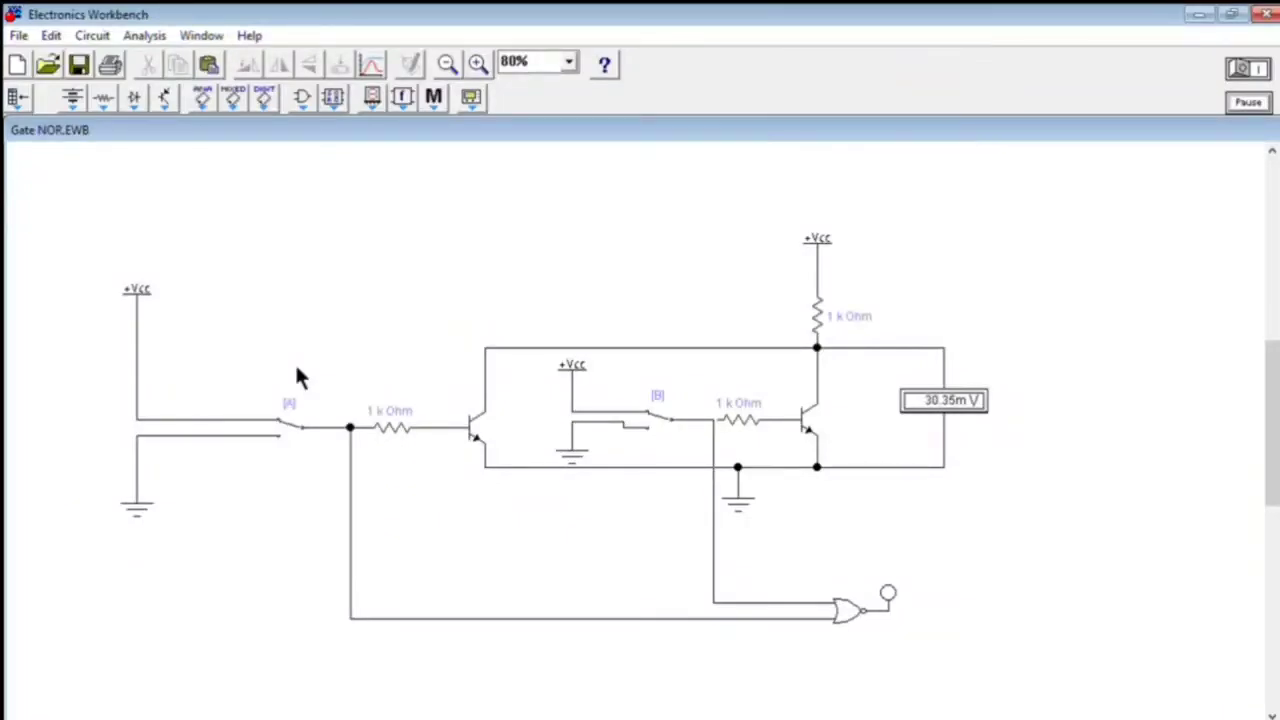
pyautogui.press('a')
pyautogui.press('a')
pyautogui.press('b')
pyautogui.press('a')
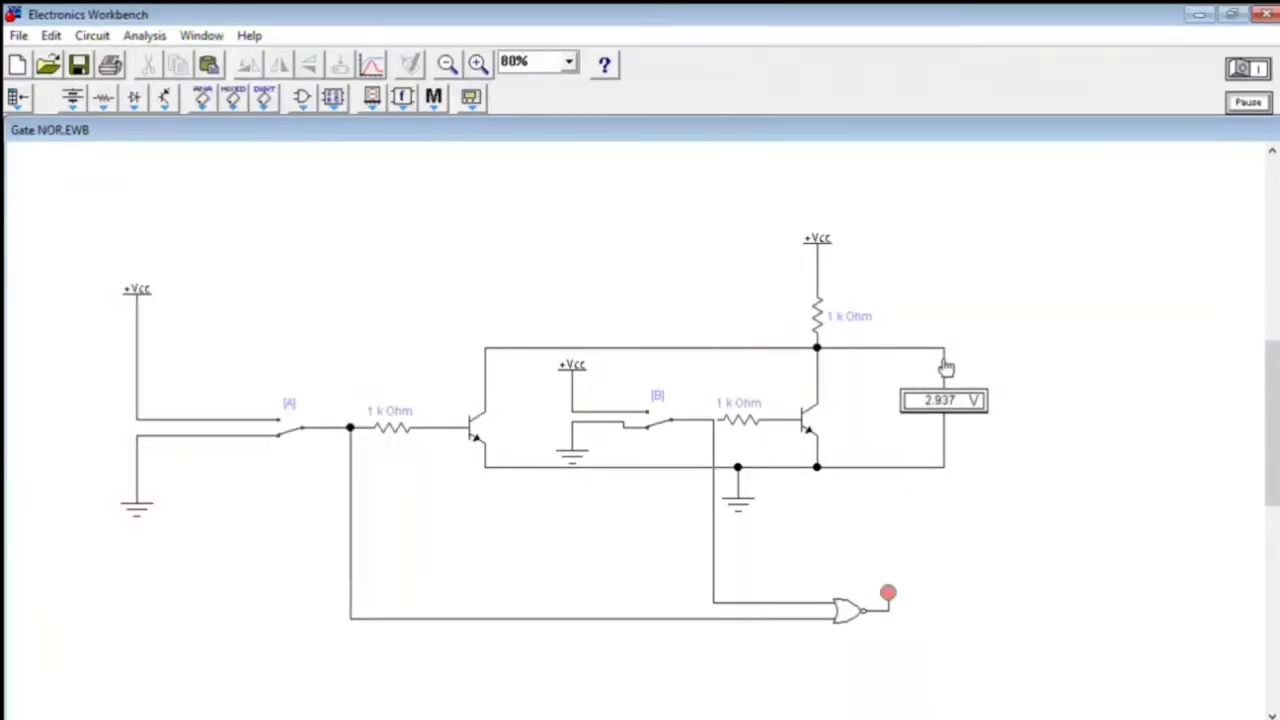